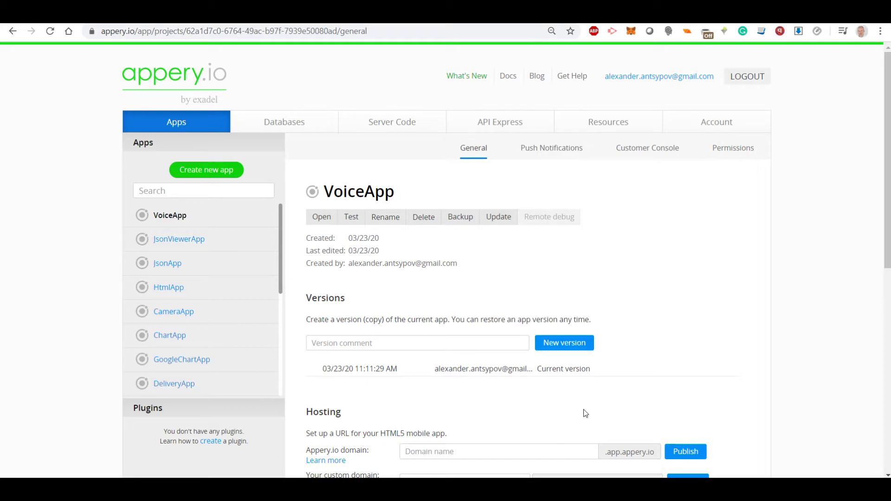
# Create a new app named FaceApp from the Ionic4 Blank template.
pyautogui.click(216, 176)
pyautogui.click(222, 220)
pyautogui.click(253, 193)
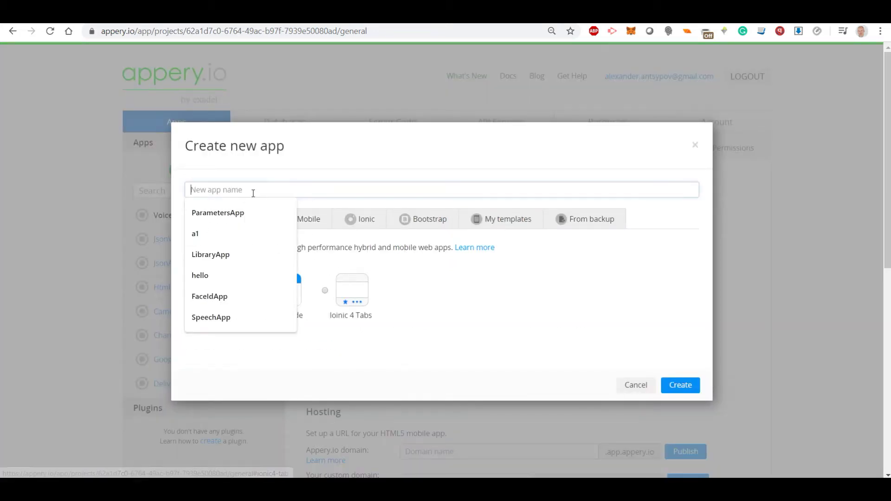
pyautogui.write('Face')
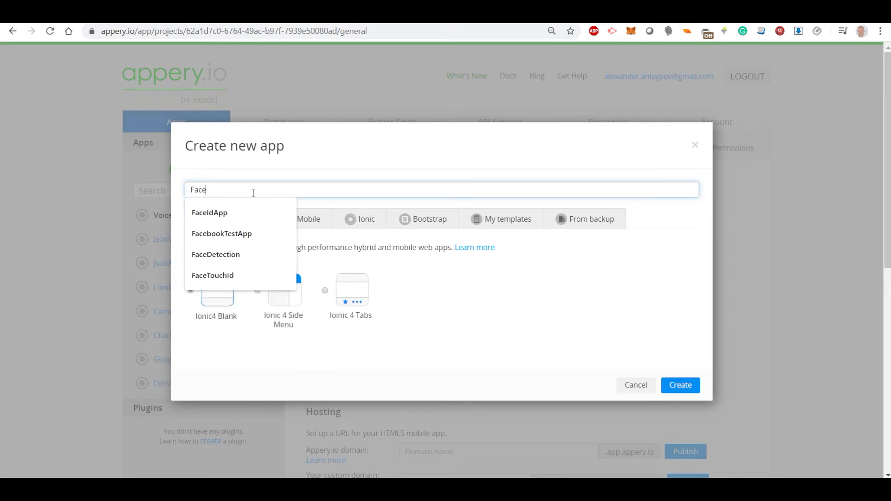
pyautogui.write('App')
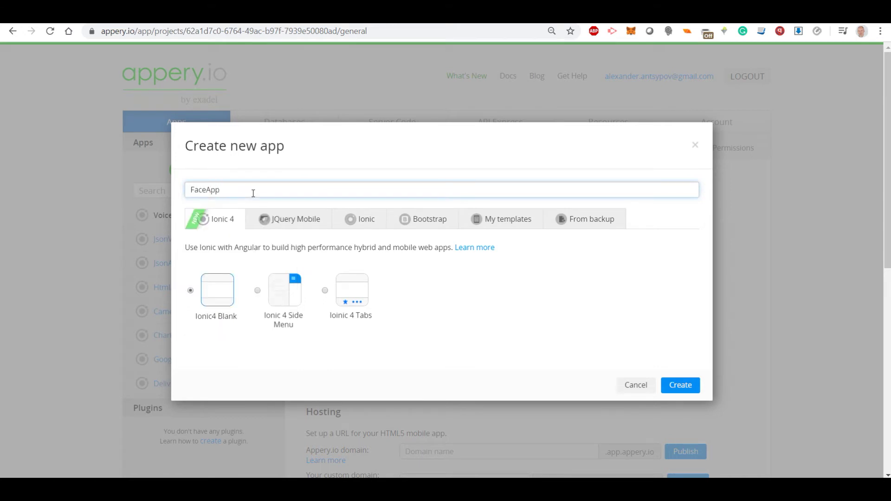
pyautogui.click(684, 389)
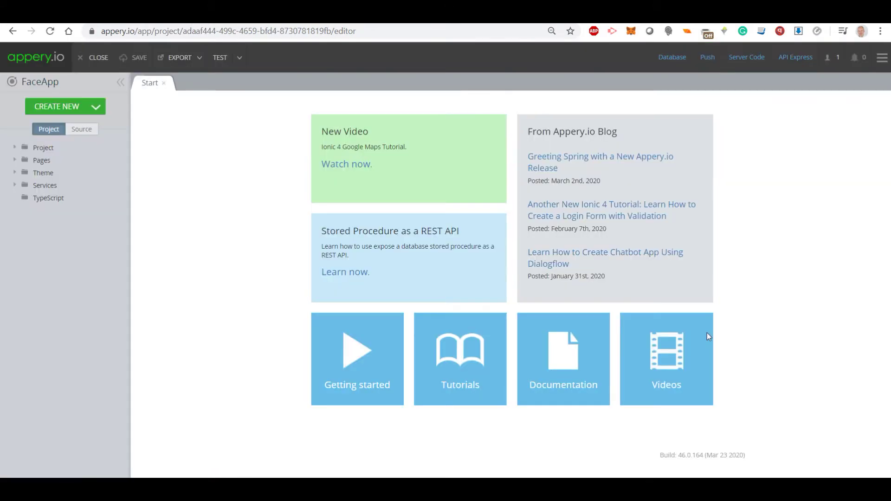
# Import the FaceId and Fingerprint Login plugin from the plugin catalog into the project.
pyautogui.click(99, 107)
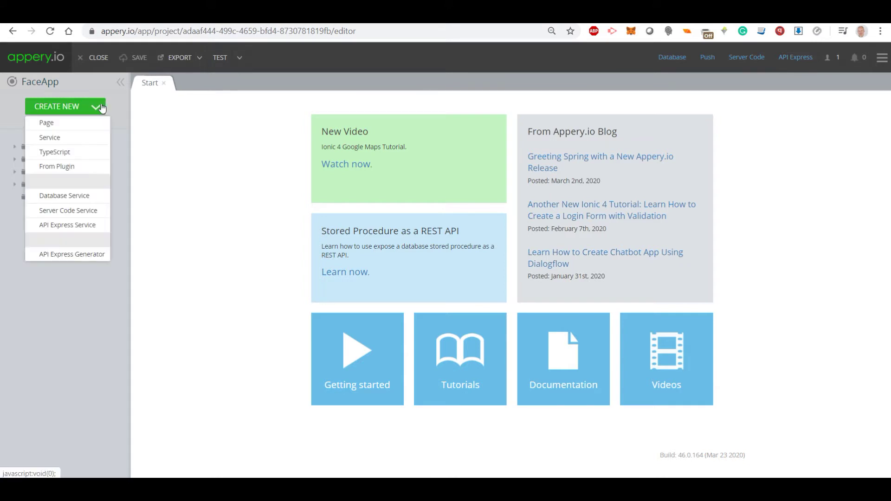
pyautogui.click(85, 166)
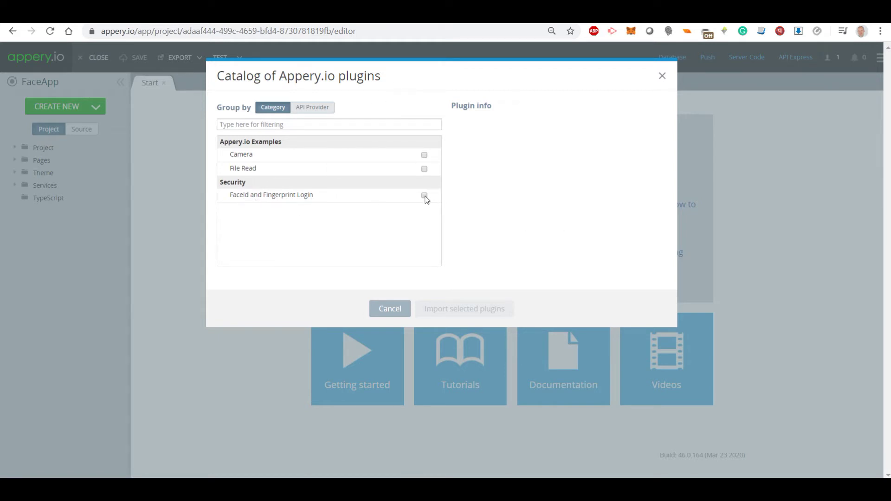
pyautogui.click(425, 196)
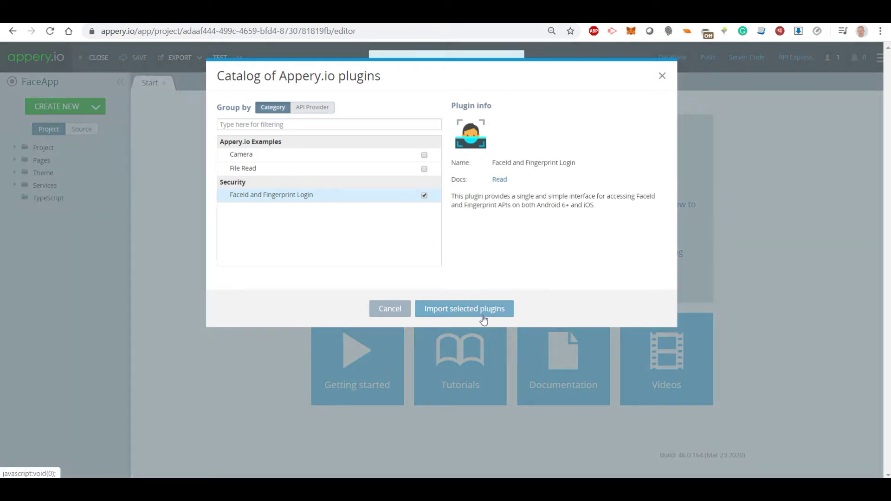
pyautogui.click(483, 315)
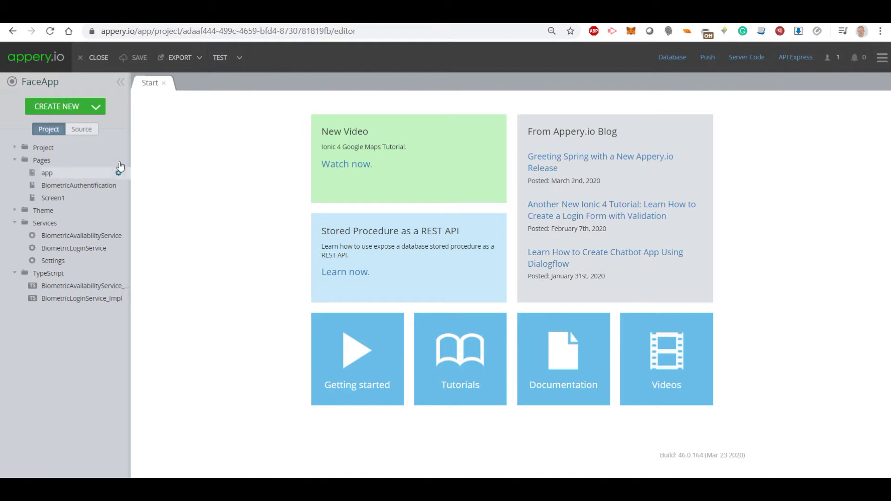
# Open the BiometricAuthentification page and view its design at the XS screen size.
pyautogui.moveTo(118, 191)
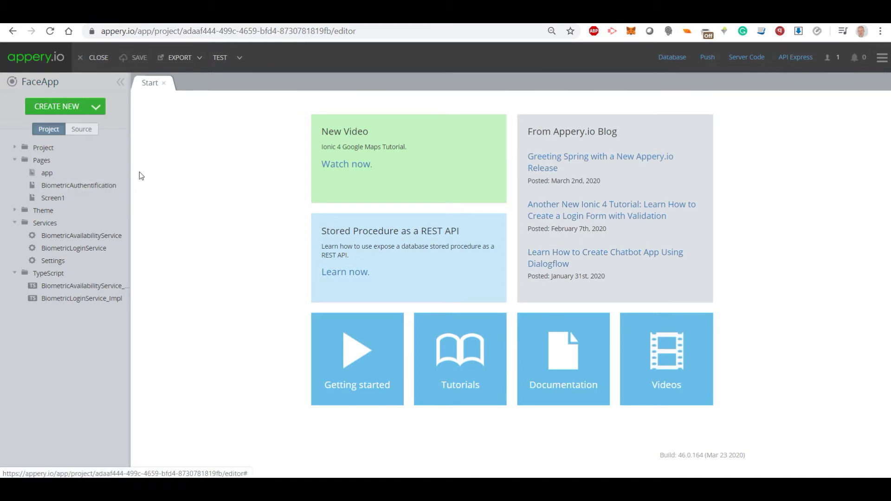
pyautogui.click(81, 187)
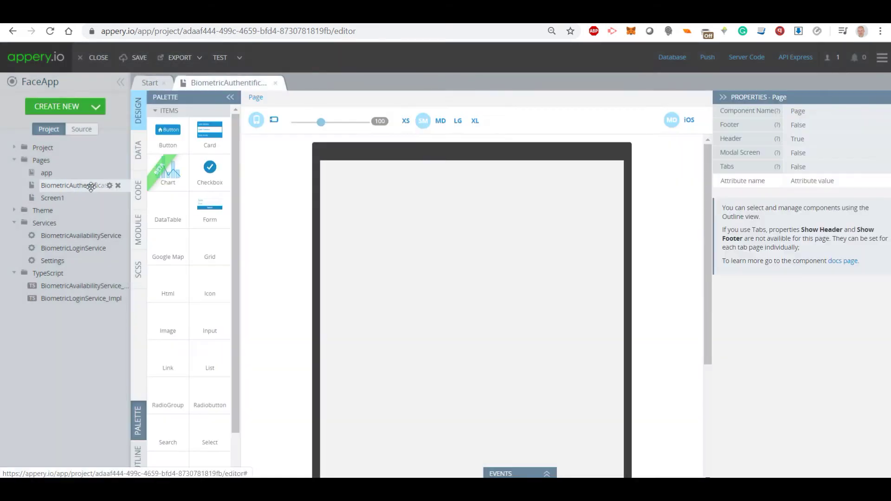
pyautogui.click(405, 121)
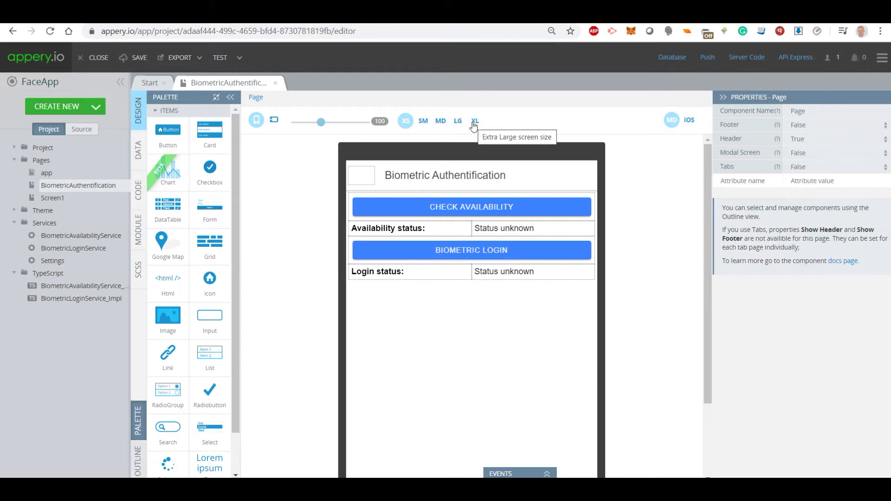
# Examine the request and response parameters of BiometricAvailabilityService and BiometricLoginService.
pyautogui.click(75, 236)
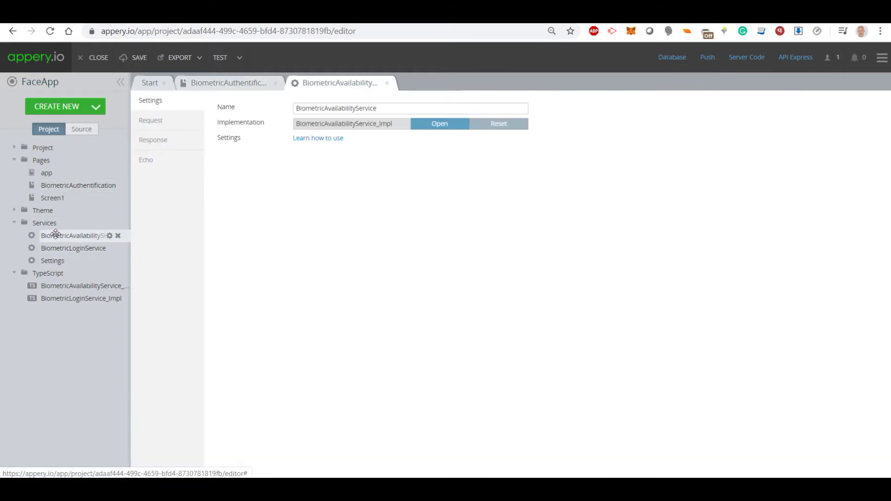
pyautogui.click(153, 123)
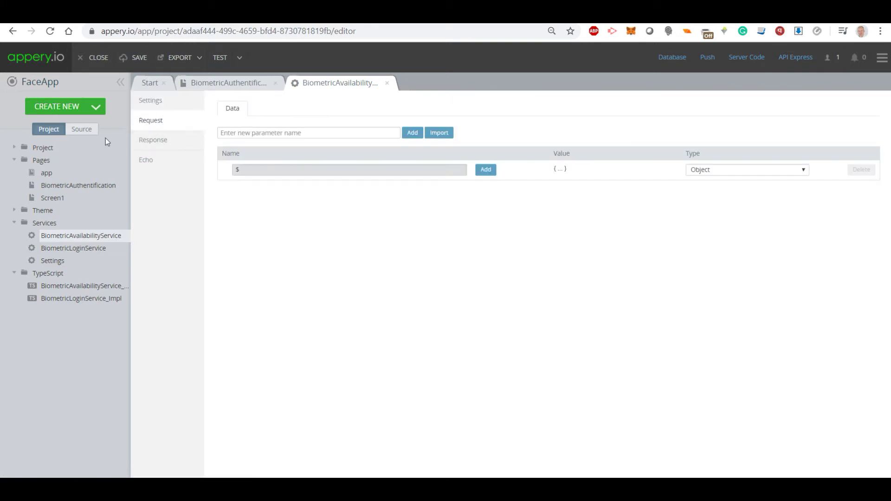
pyautogui.click(180, 140)
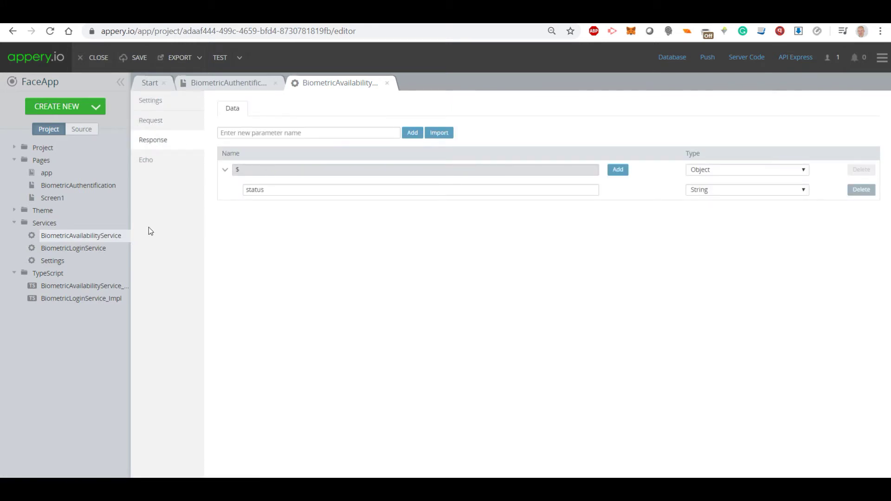
pyautogui.click(75, 249)
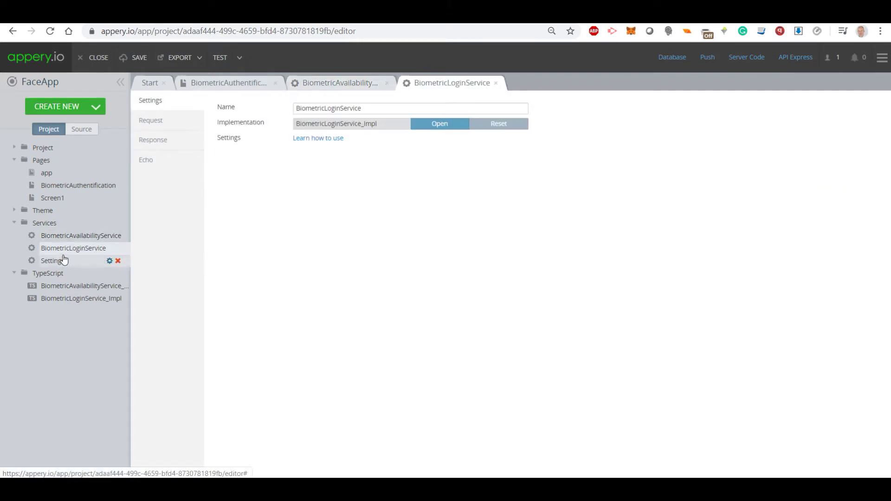
pyautogui.click(159, 121)
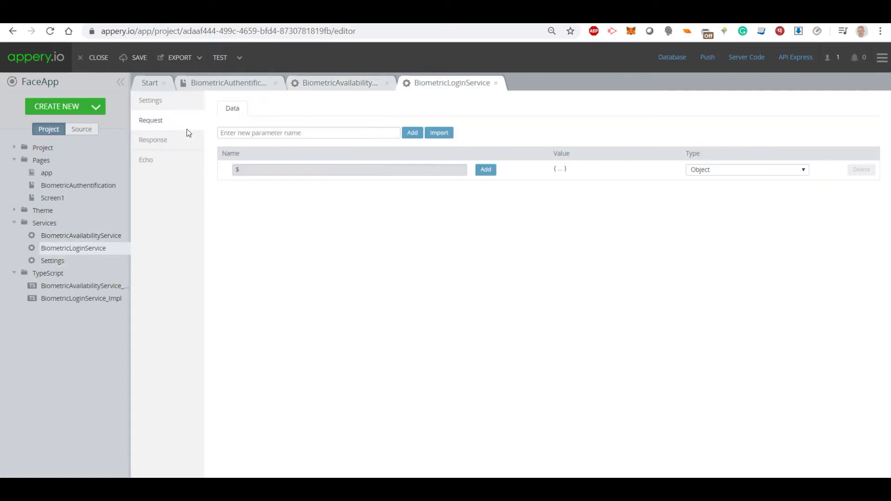
pyautogui.click(162, 146)
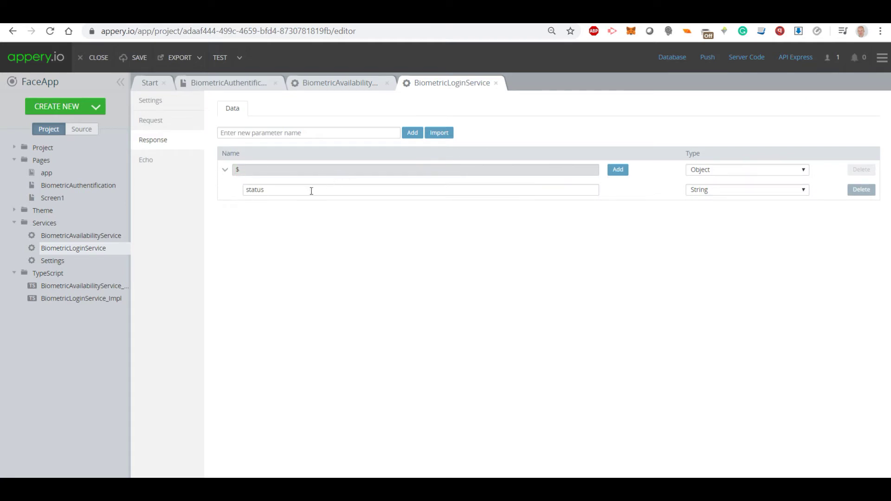
# Make BiometricAuthentification the default route in the project's routing and save the app.
pyautogui.click(21, 147)
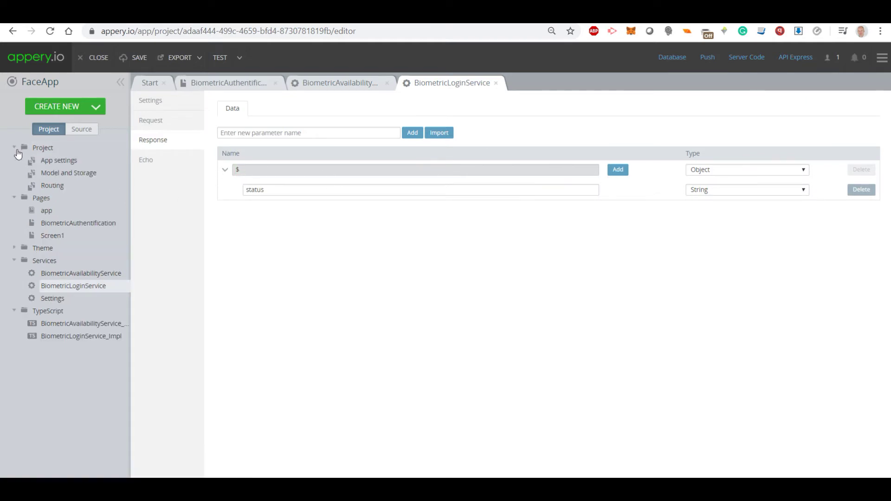
pyautogui.click(65, 185)
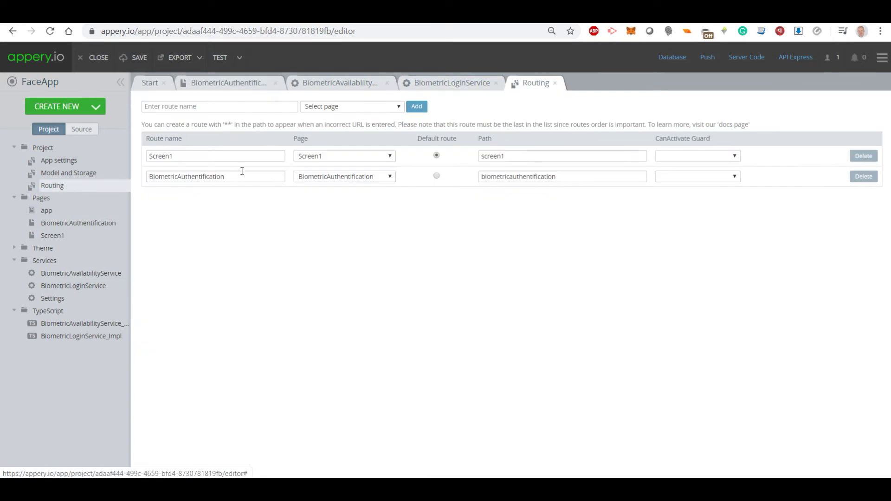
pyautogui.click(436, 176)
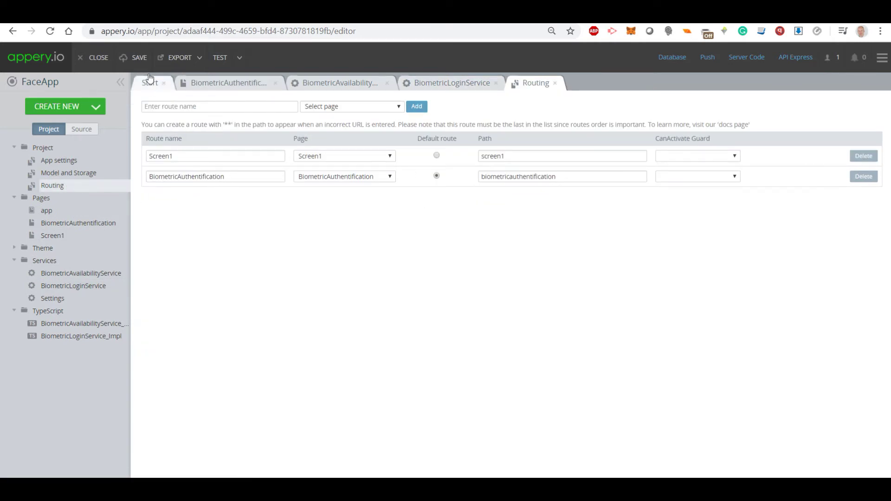
pyautogui.click(133, 57)
# Launch the app preview and test both the availability check and the biometric login.
pyautogui.click(217, 58)
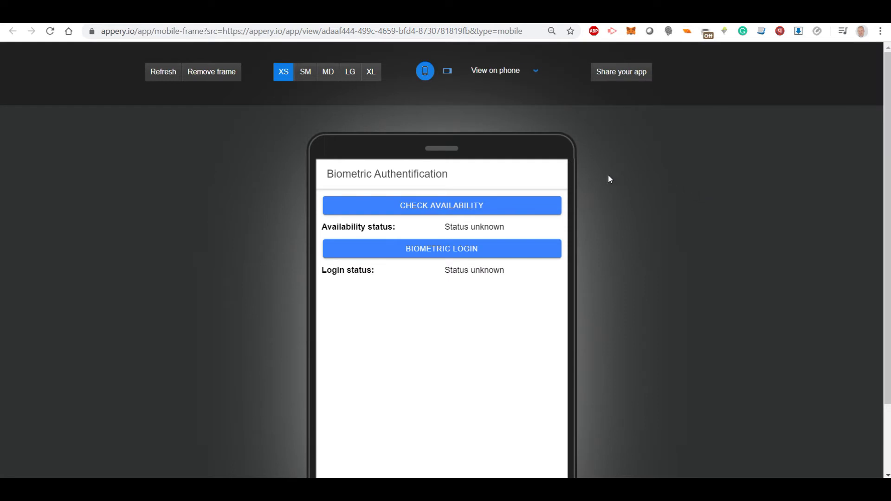
pyautogui.click(425, 204)
pyautogui.click(445, 206)
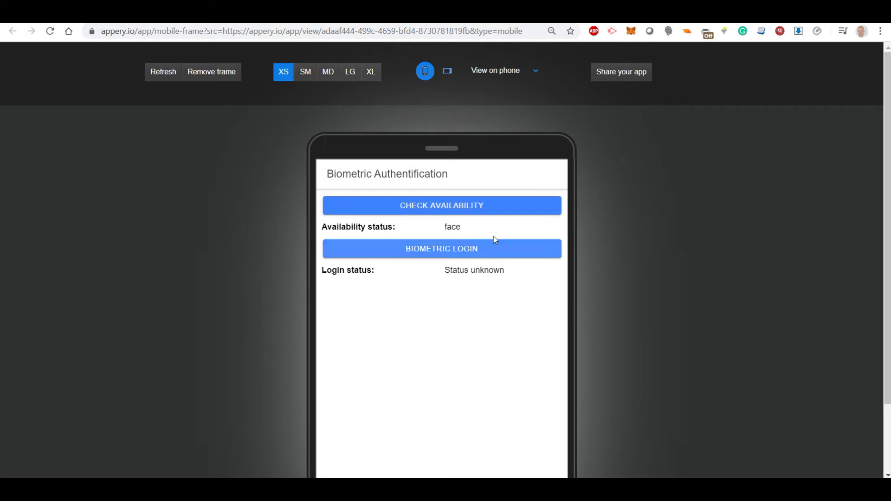
pyautogui.click(429, 249)
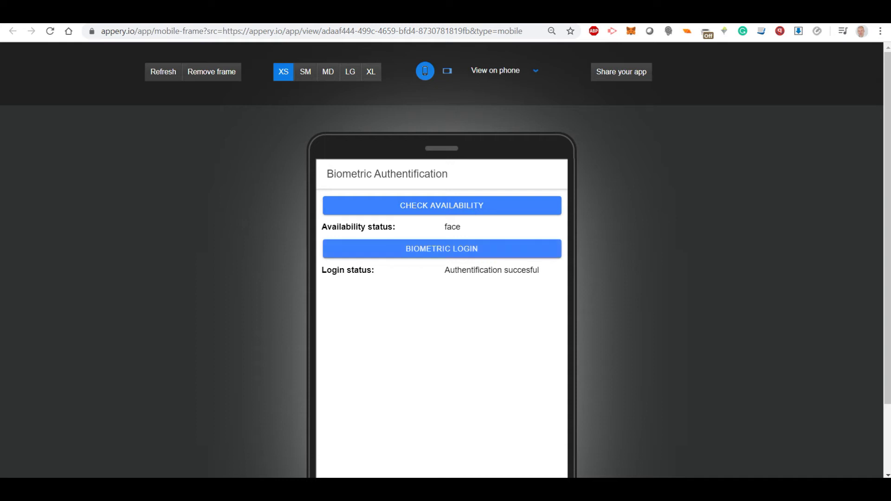
# Return to the app editor and look over the available export formats without exporting.
pyautogui.click(144, 15)
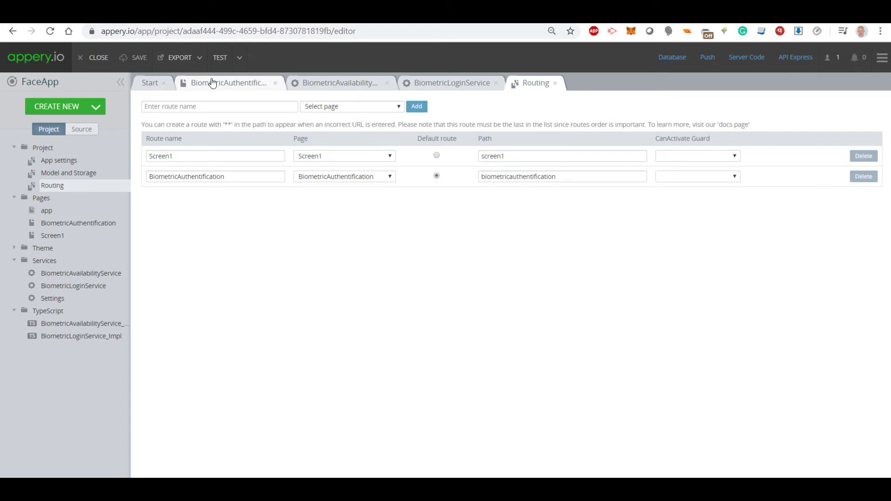
pyautogui.click(199, 57)
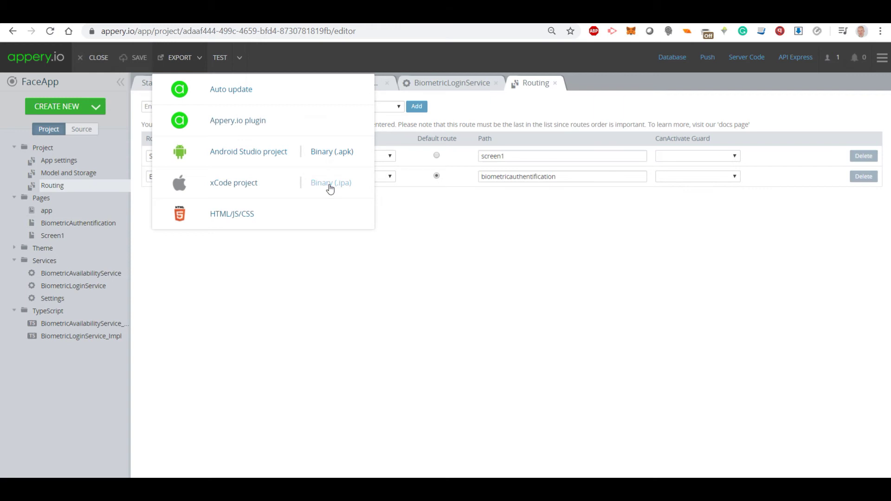
pyautogui.click(439, 247)
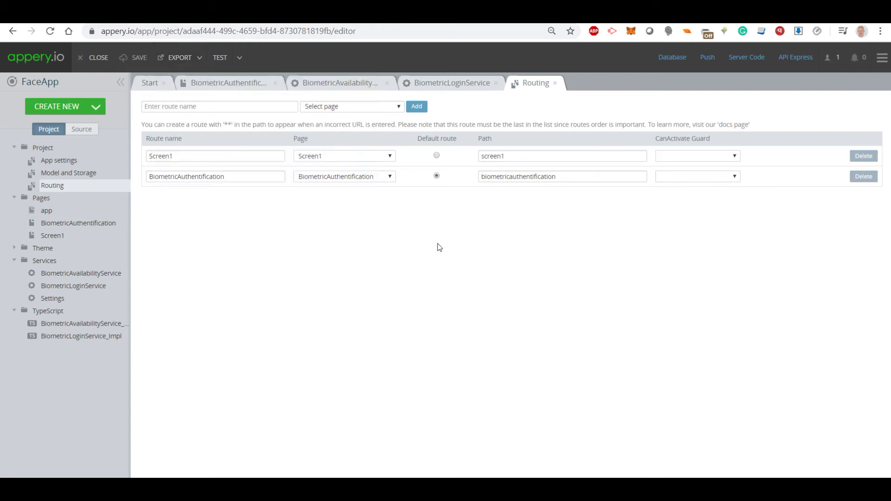
pyautogui.hotkey('alt', 'Tab')
# Add a BiometricLoginService datasource named facelogin to the Screen1 page.
pyautogui.click(69, 240)
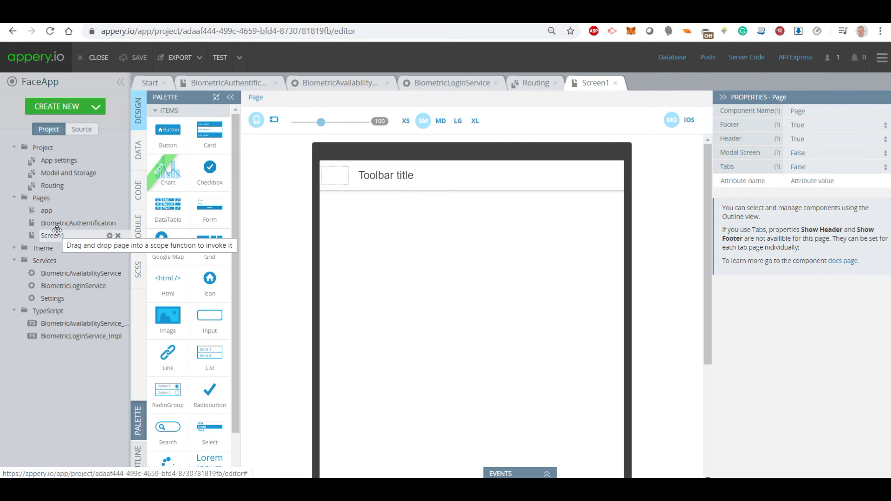
pyautogui.click(137, 158)
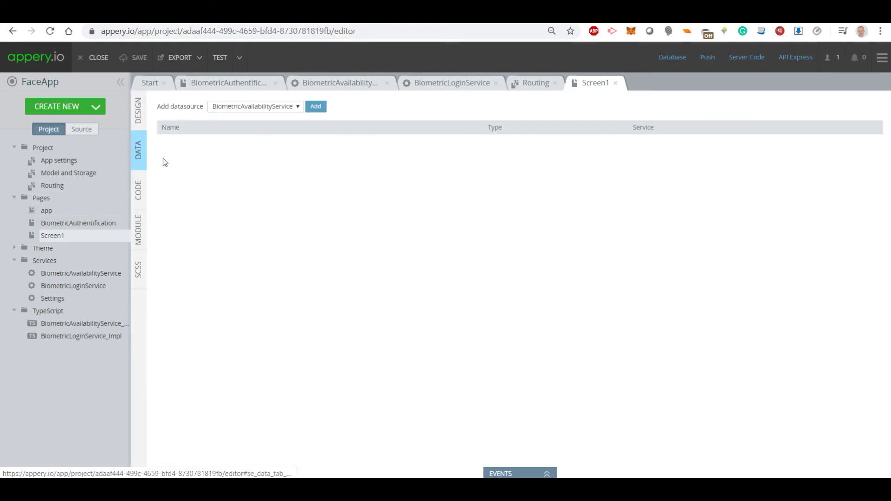
pyautogui.click(254, 112)
pyautogui.click(260, 126)
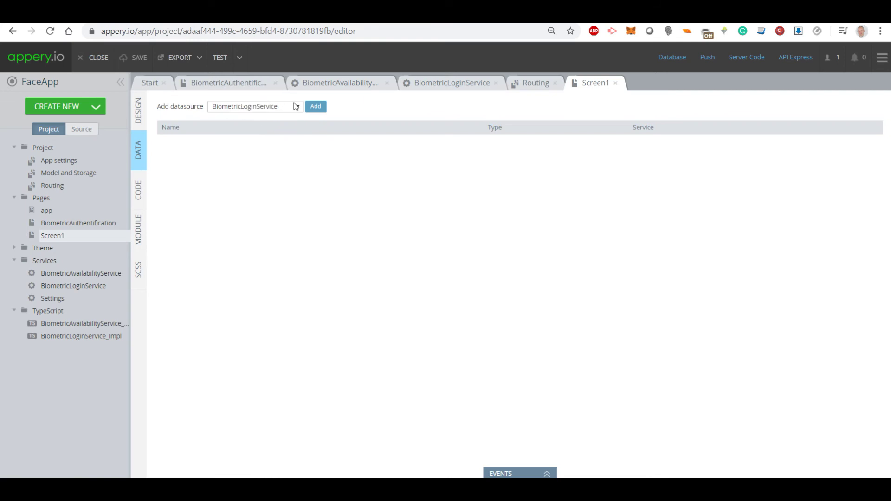
pyautogui.click(311, 109)
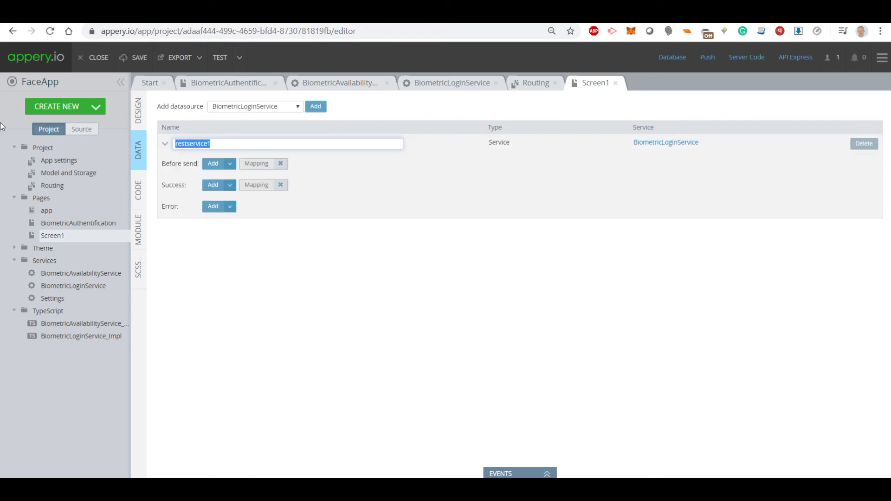
pyautogui.write('facelogin')
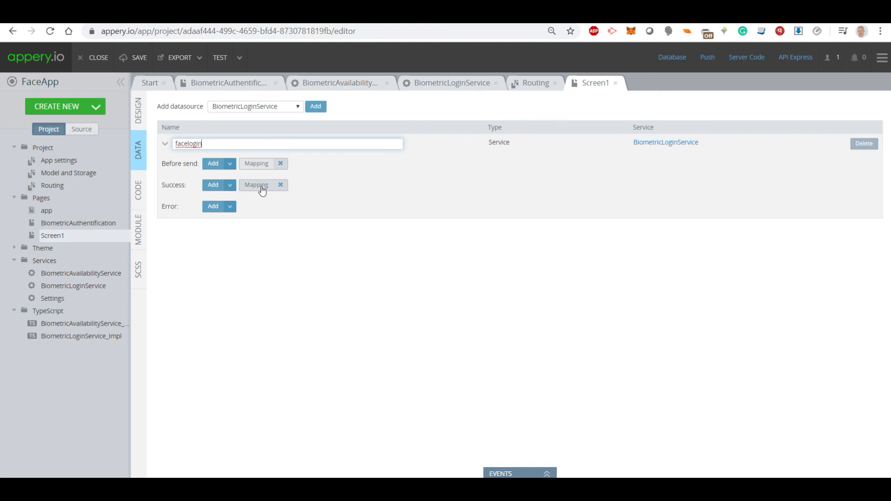
# Look over the actions that can be added to the facelogin datasource's Success and Error events.
pyautogui.click(230, 185)
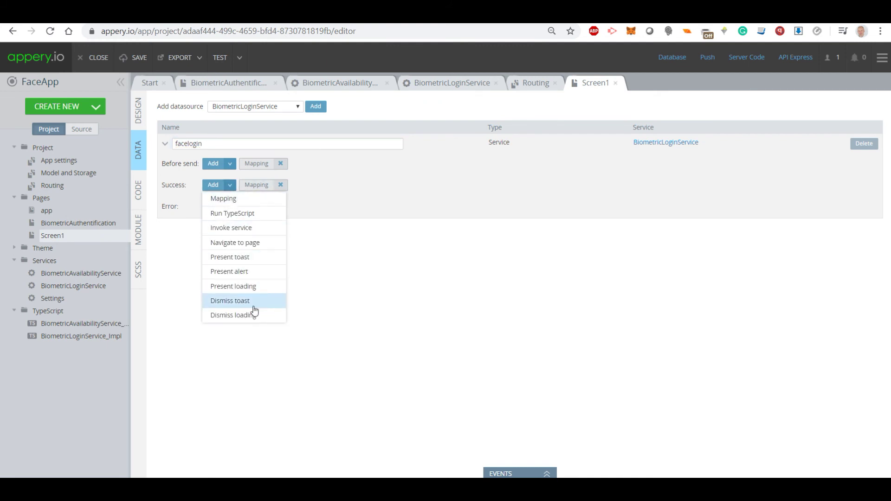
pyautogui.click(190, 207)
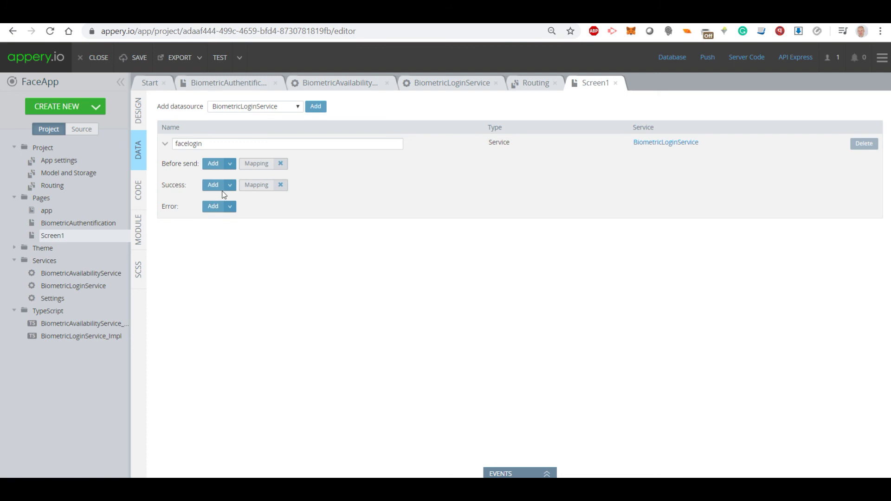
pyautogui.click(231, 210)
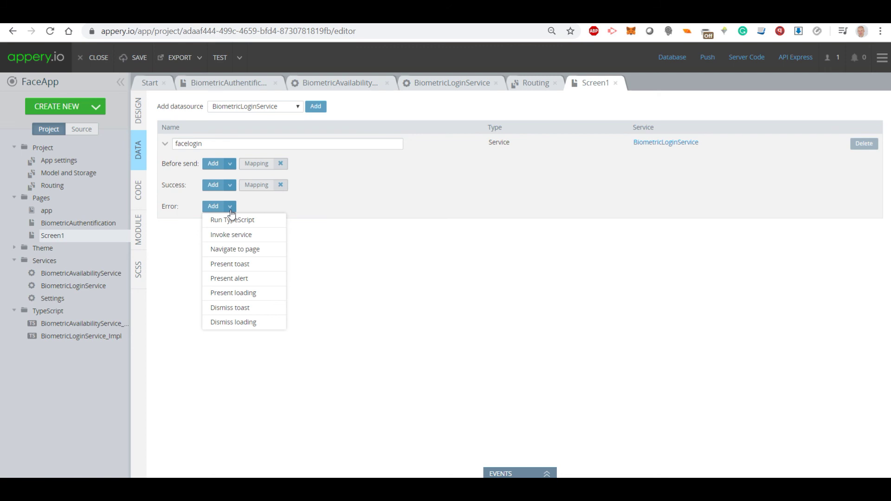
pyautogui.click(421, 241)
# Save the app and place a Button component directly below the toolbar on Screen1.
pyautogui.click(140, 59)
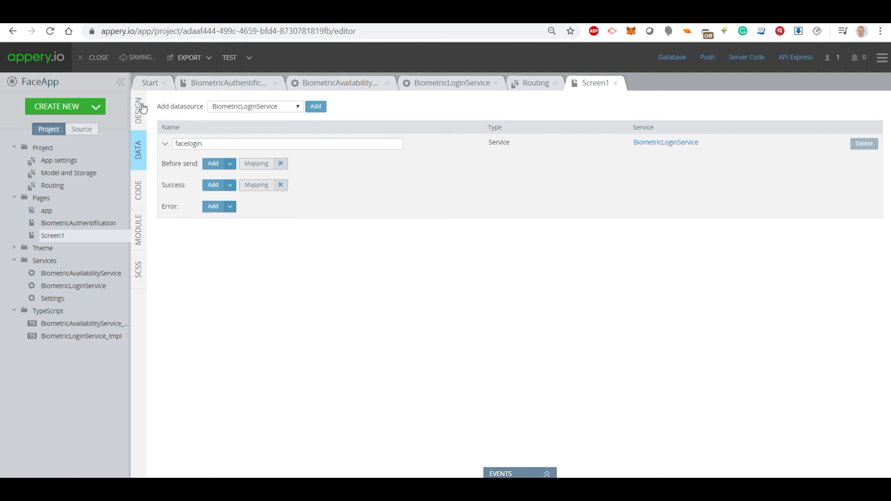
pyautogui.click(139, 110)
pyautogui.moveTo(167, 131); pyautogui.dragTo(318, 200)
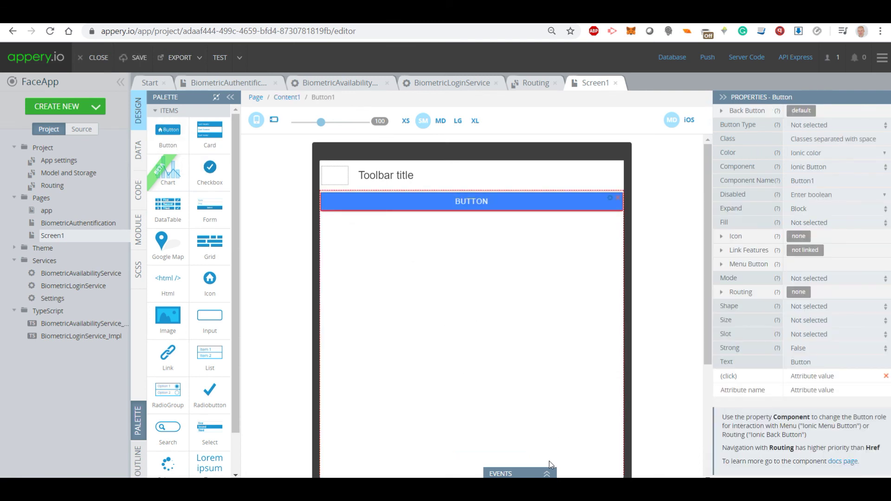
# Add a Click event to Button1 that invokes the facelogin service datasource, and save the app.
pyautogui.click(548, 472)
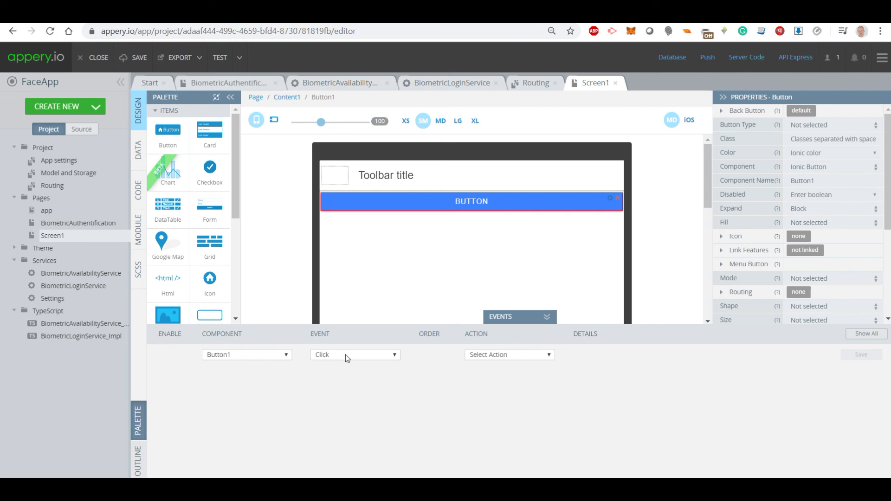
pyautogui.click(501, 355)
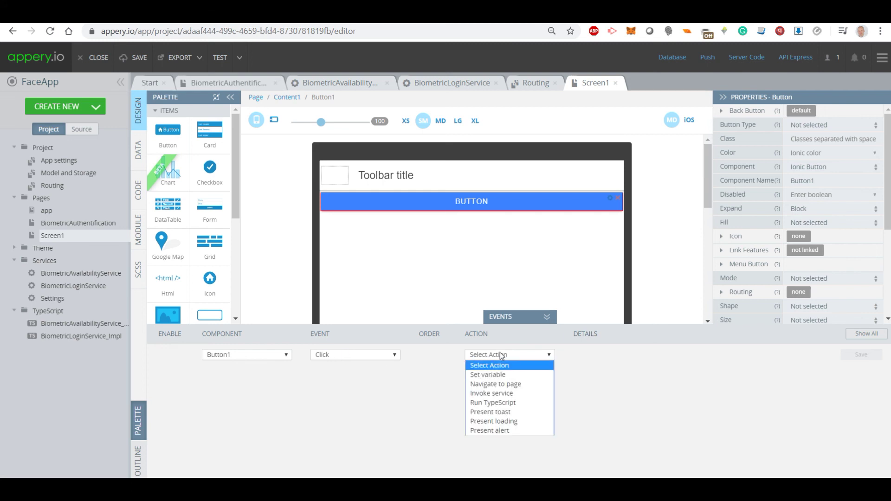
pyautogui.click(505, 393)
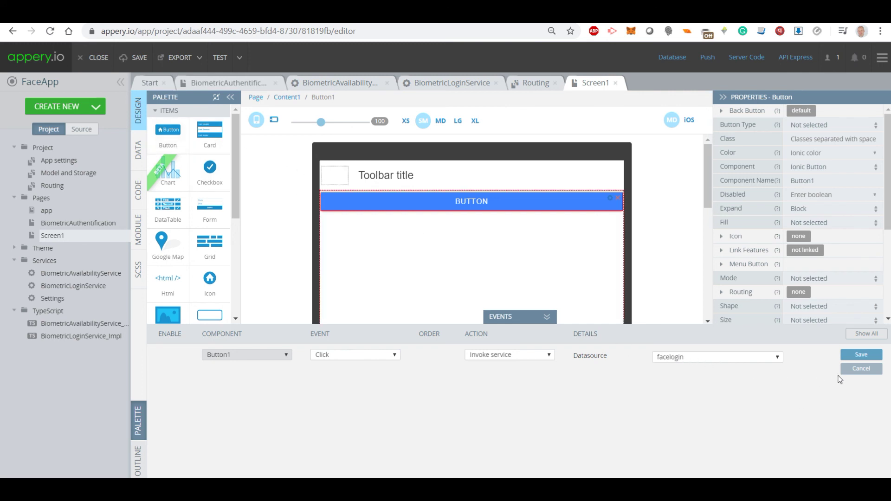
pyautogui.click(861, 355)
pyautogui.click(140, 68)
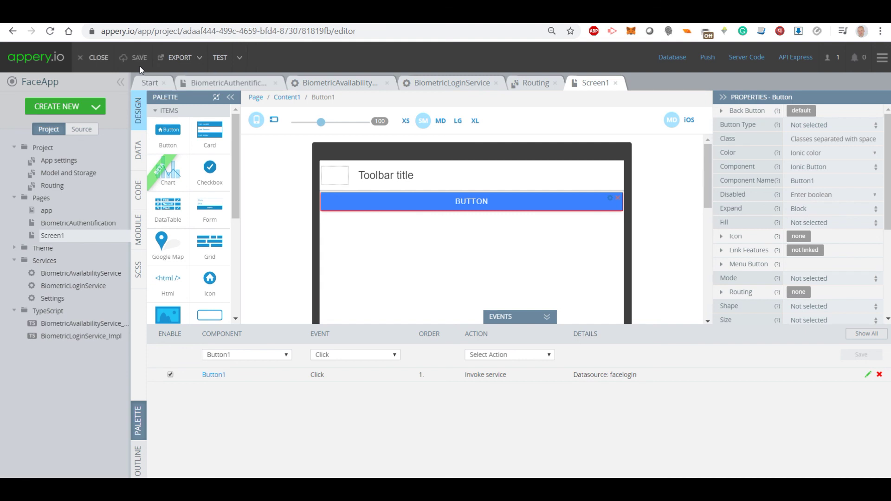